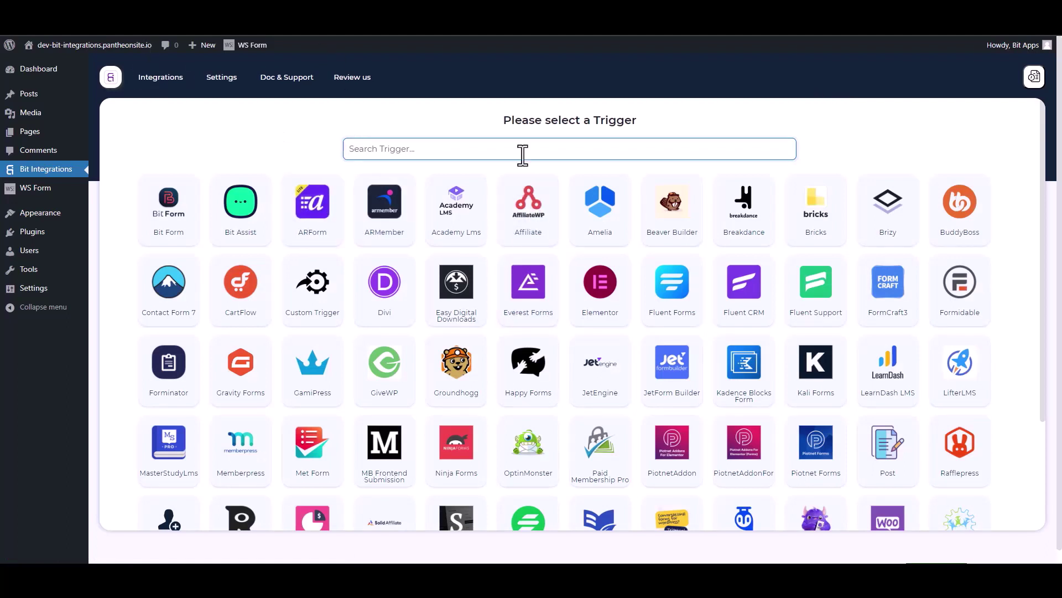
Search triggers for 'ws' and pick WS Form as the integration trigger.
text(ws)
click(554, 220)
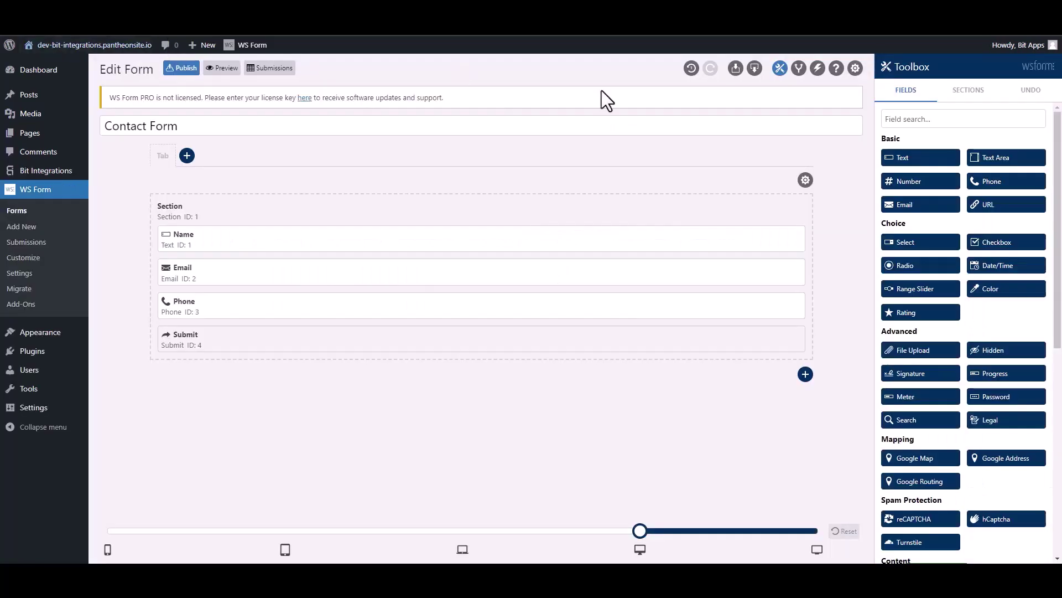
Add a 'Bit Integrations' form action set to Run WordPress Hook with type Action.
click(817, 69)
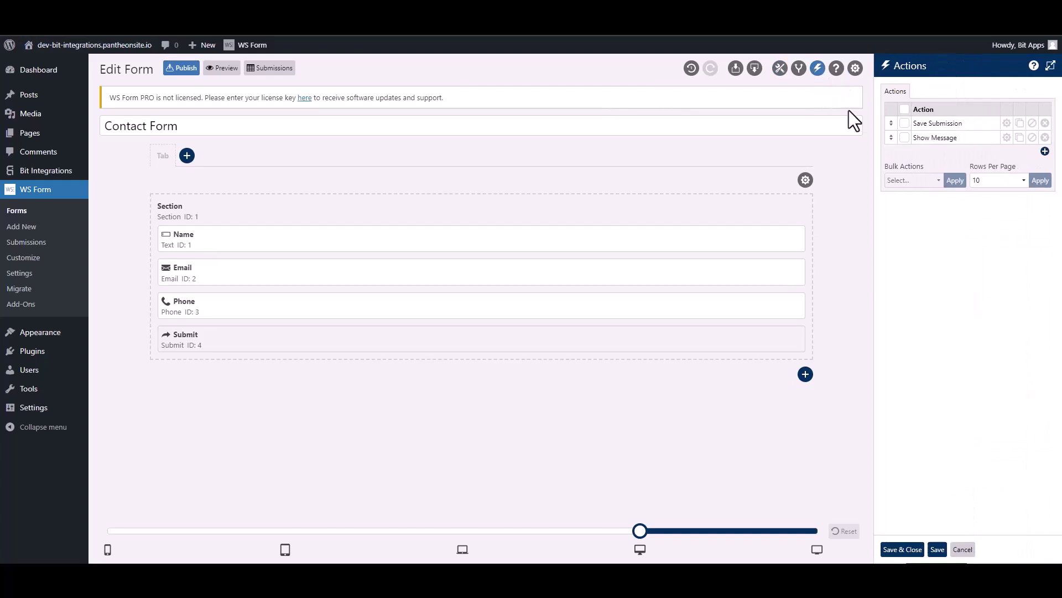
click(1044, 151)
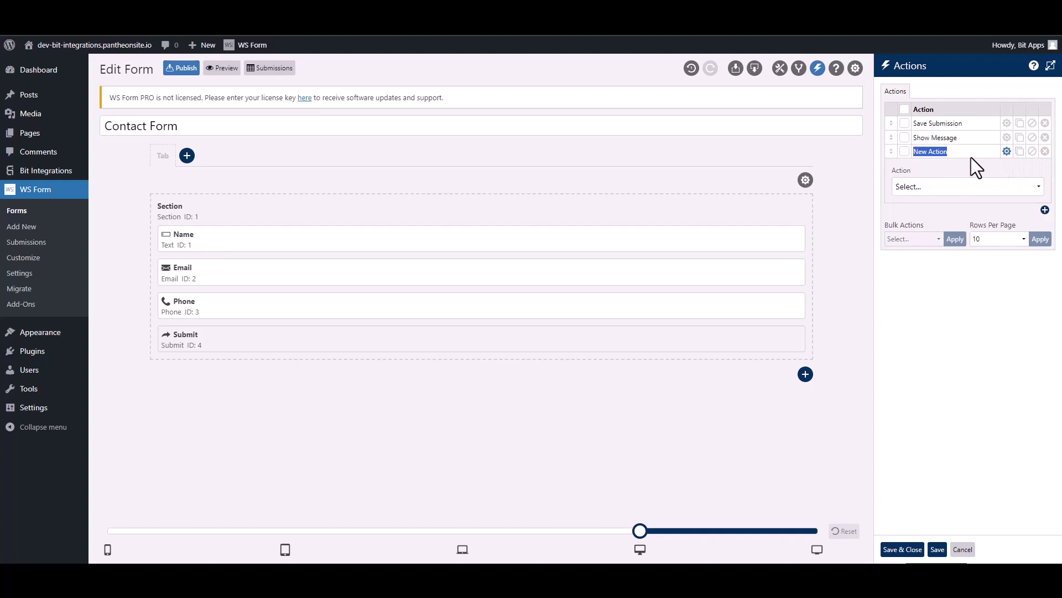
text(Bit Integra)
click(951, 187)
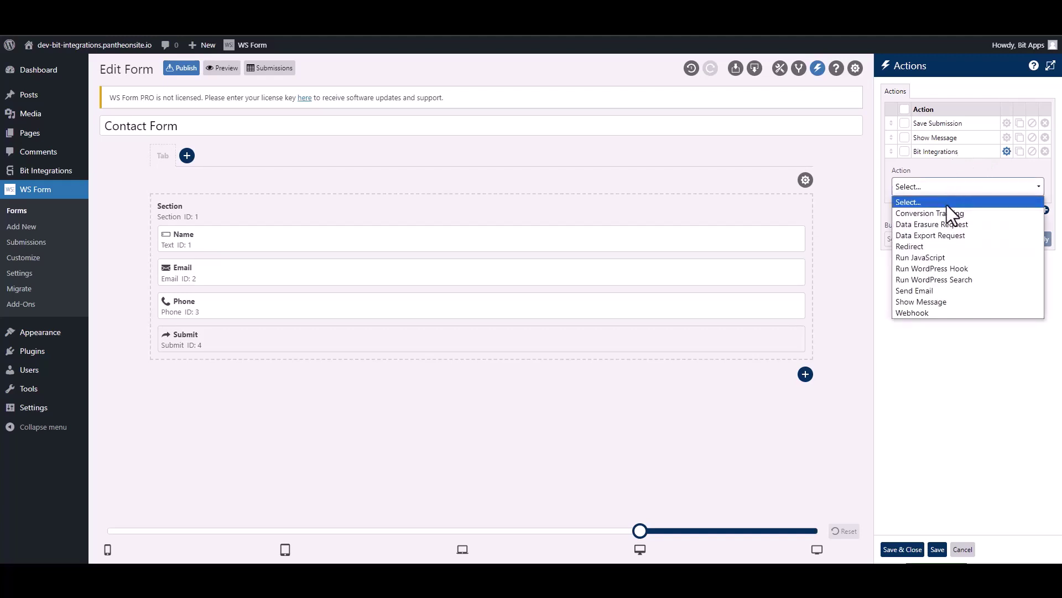
click(963, 268)
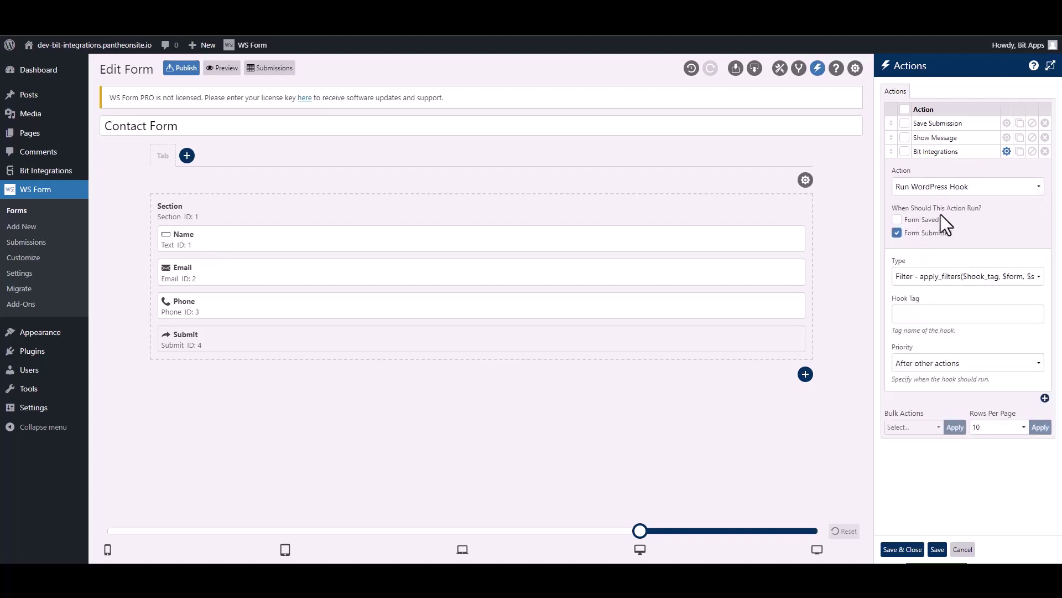
click(921, 280)
click(924, 302)
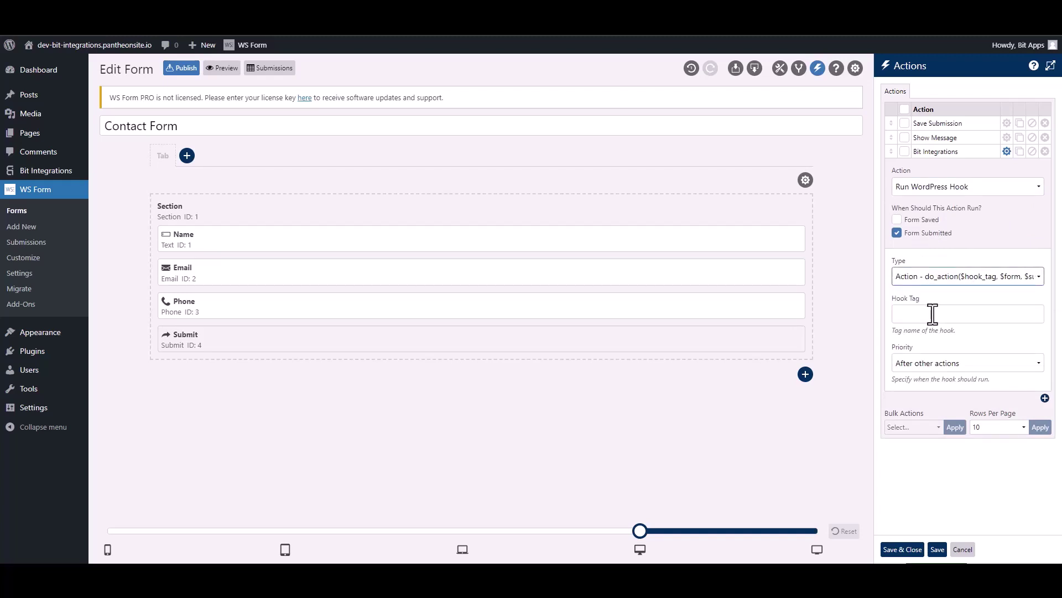
click(933, 314)
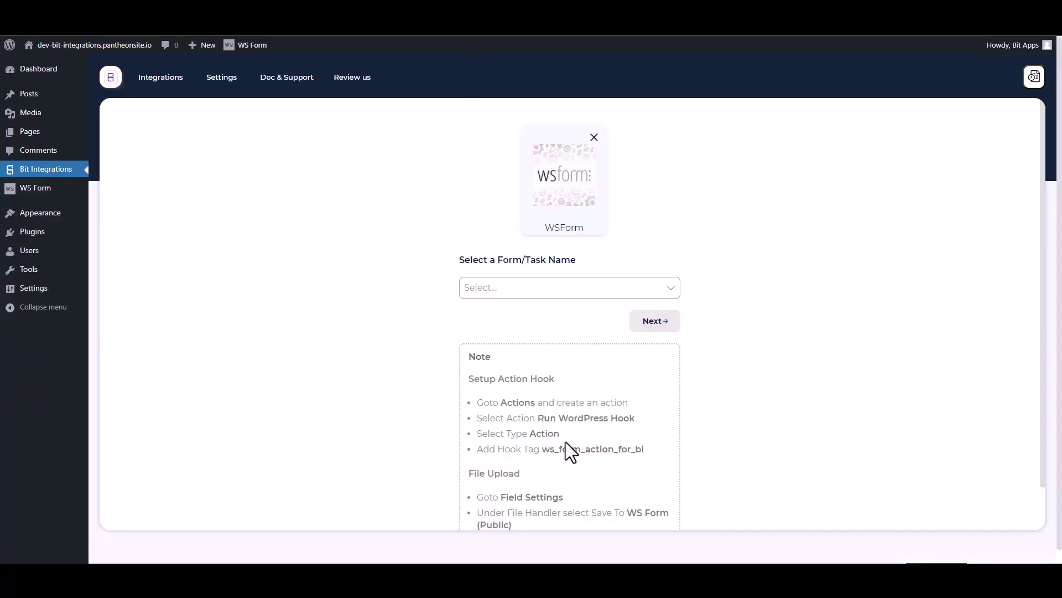
Select the hook tag ws_form_action_for_bi in the setup note.
drag(652, 456, 547, 449)
key(ctrl+c)
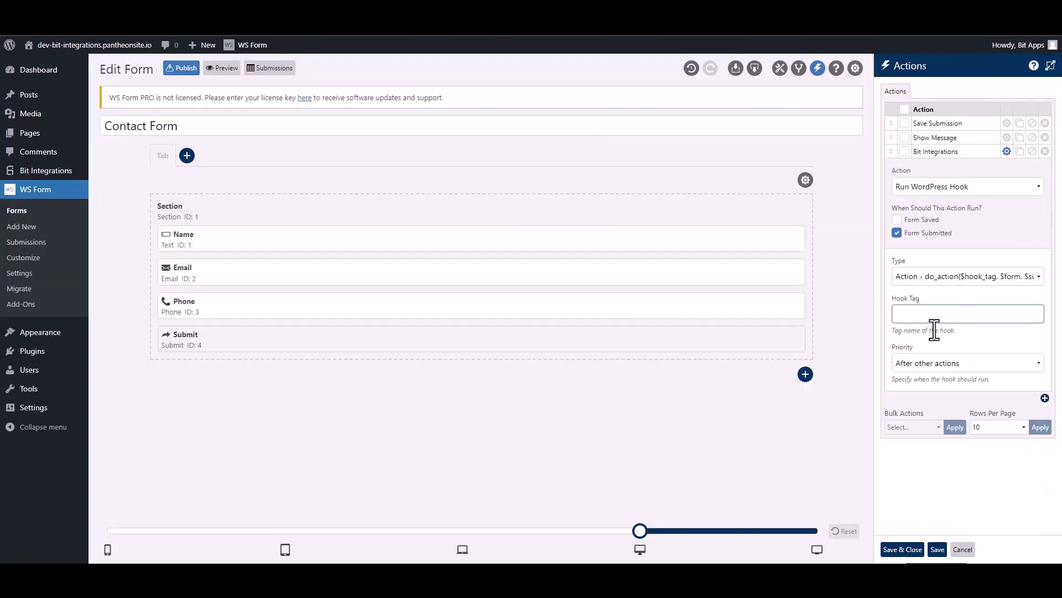
Paste ws_form_action_for_bi into the Hook Tag field and save the actions.
click(931, 317)
key(ctrl+v)
click(903, 549)
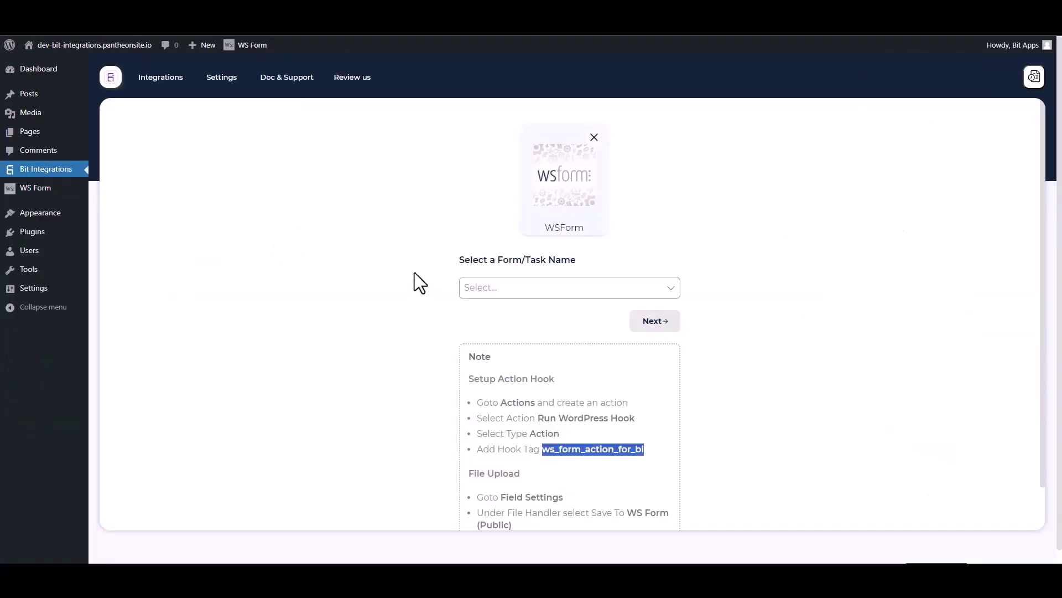
Choose Contact Form as the WS Form trigger form and continue.
click(392, 258)
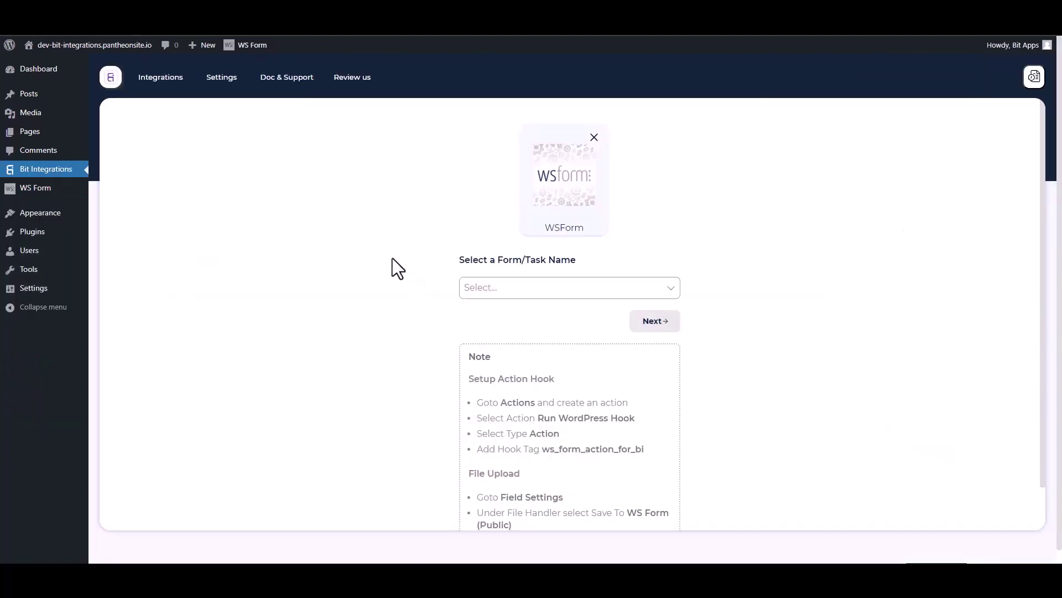
click(521, 288)
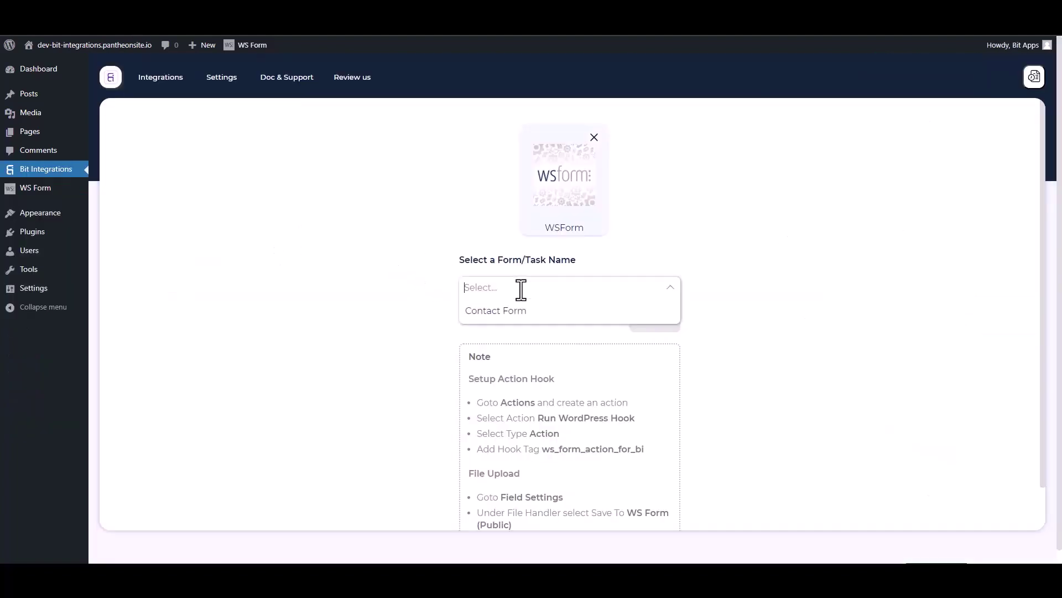
click(494, 311)
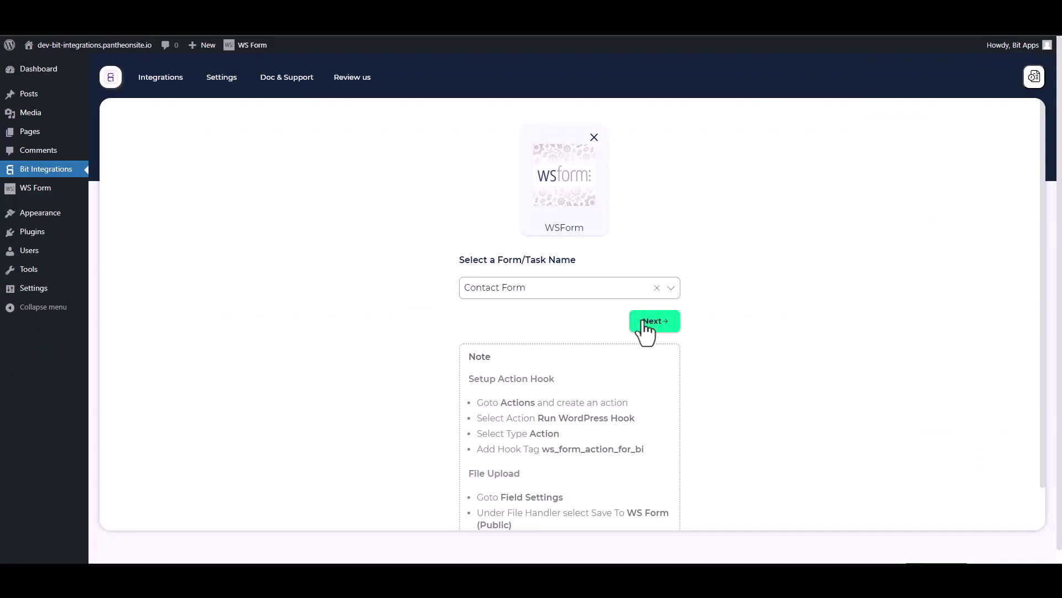
click(641, 322)
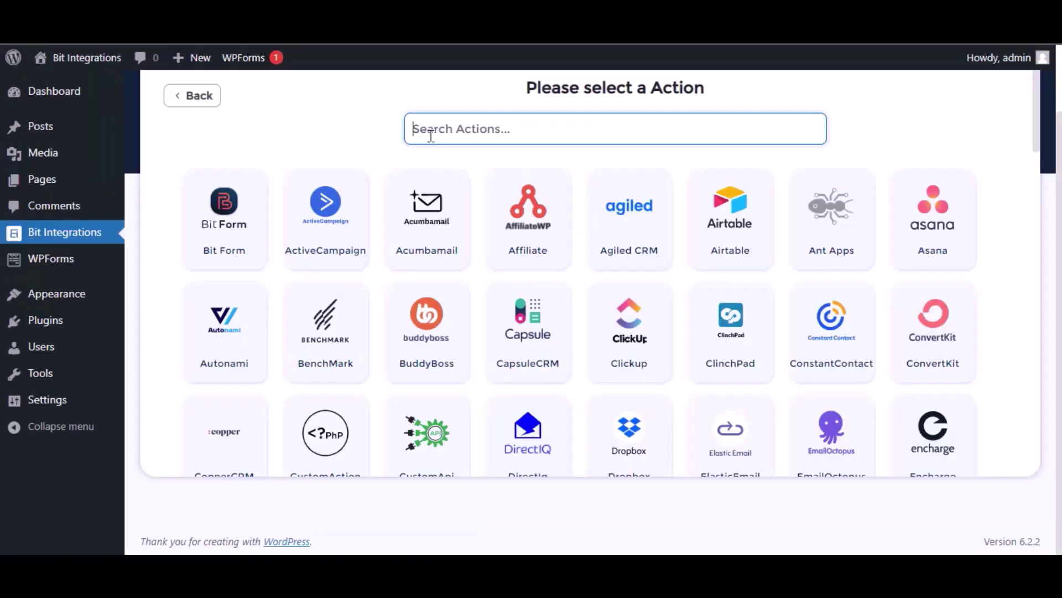
Pick Zoho Bigin as the action app and set its data centre to zoho.com.
text(bigin)
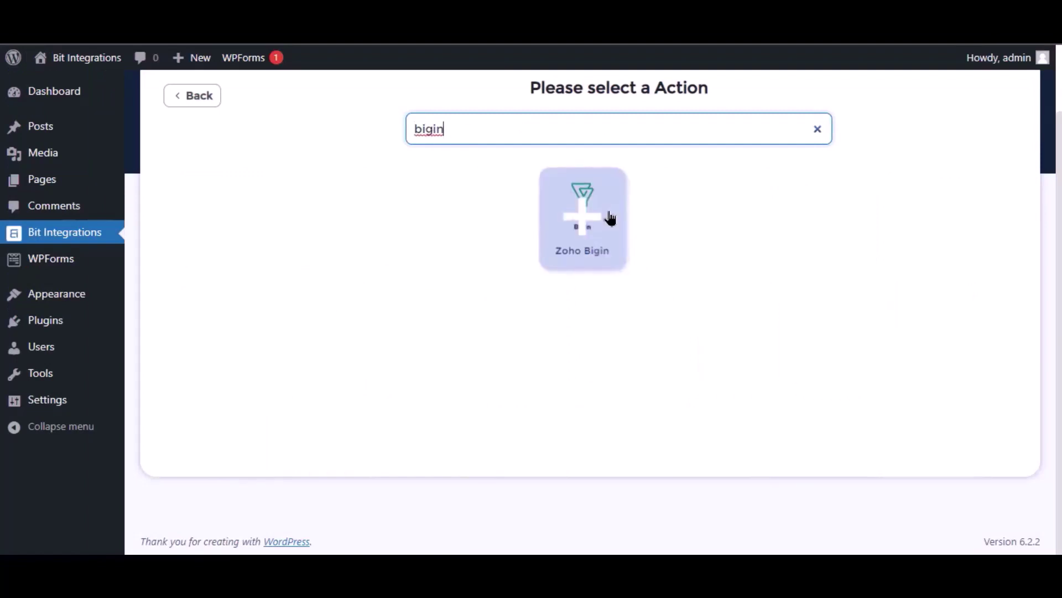
click(581, 213)
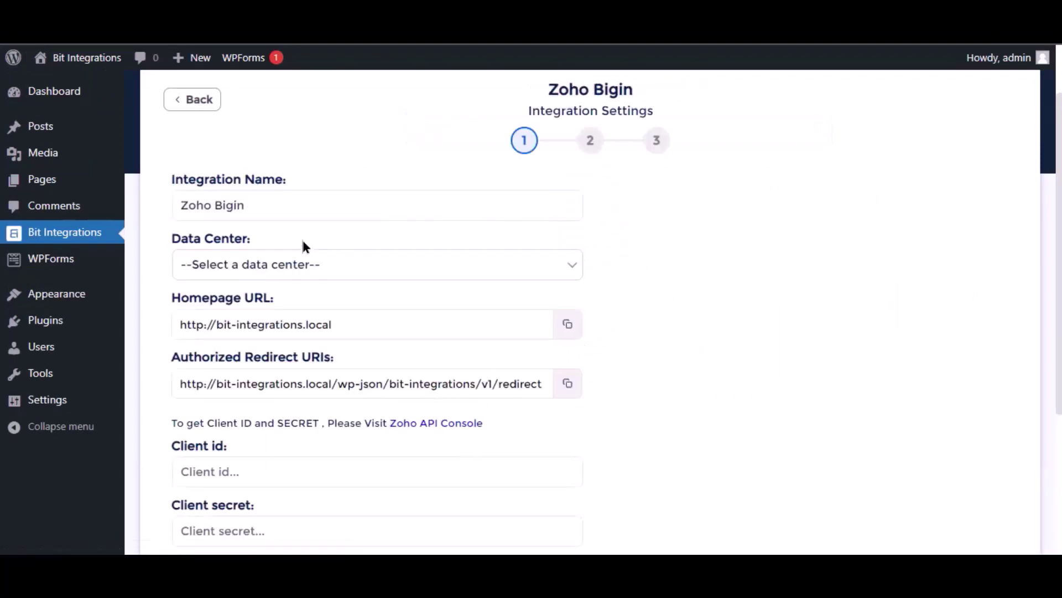
click(253, 208)
drag(285, 200, 172, 204)
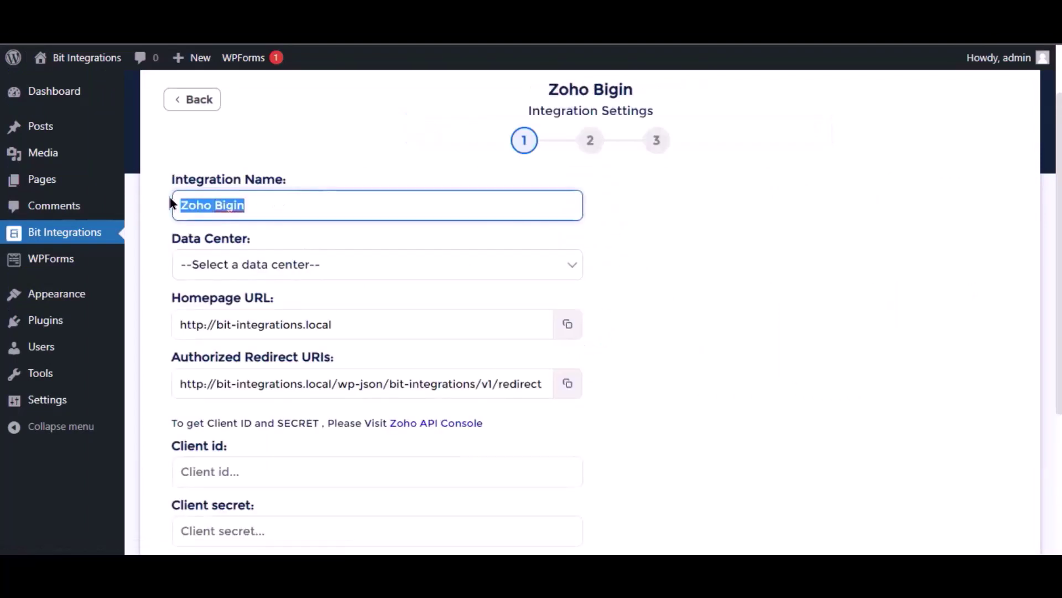
click(290, 265)
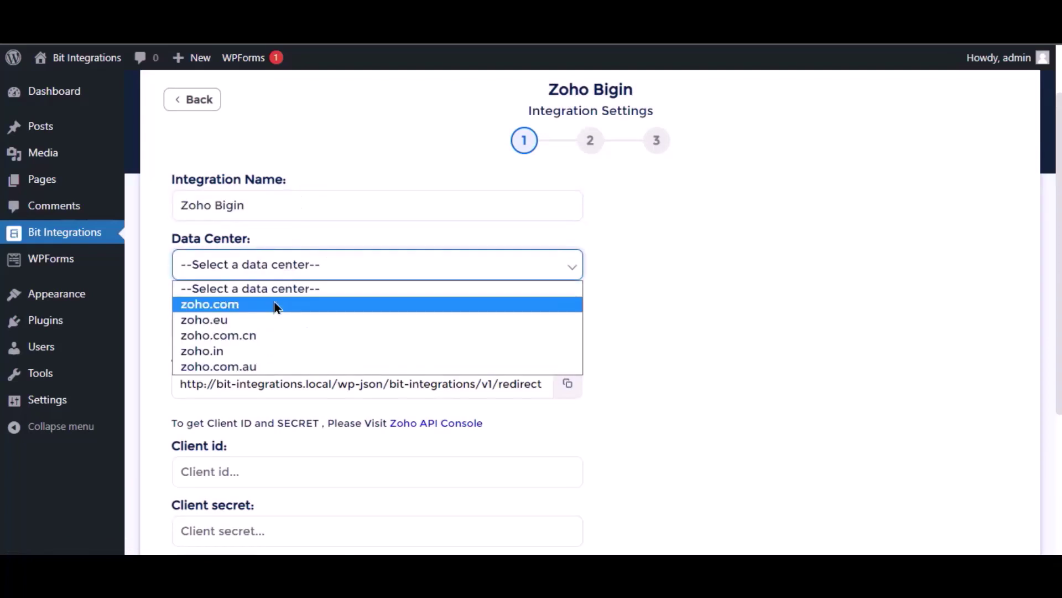
click(275, 306)
scroll(361, 295, down, 3)
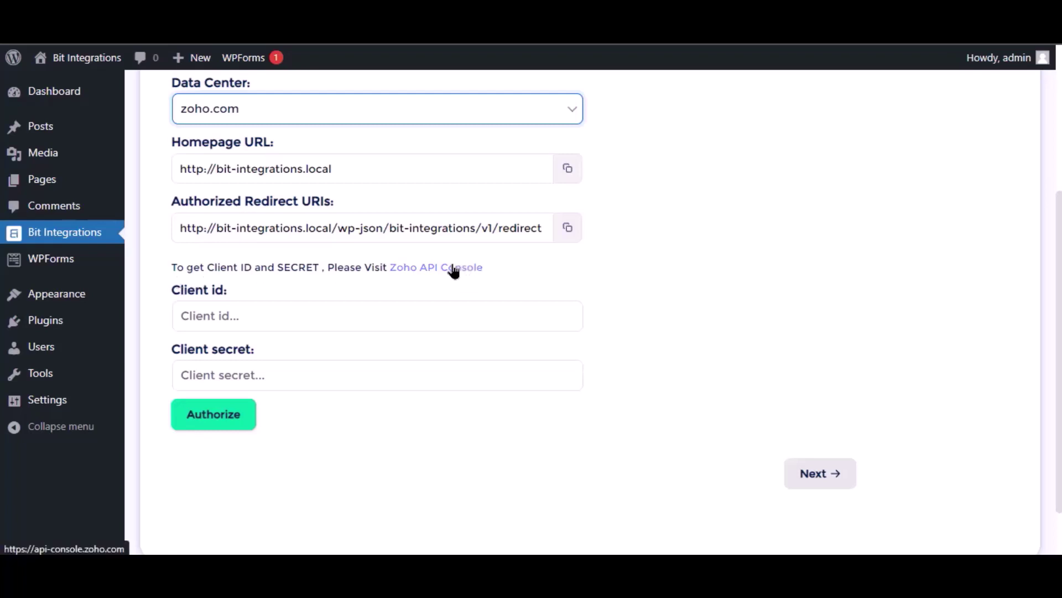
In Zoho API Console, start a server-based client named 'Bit Integrations'.
click(453, 270)
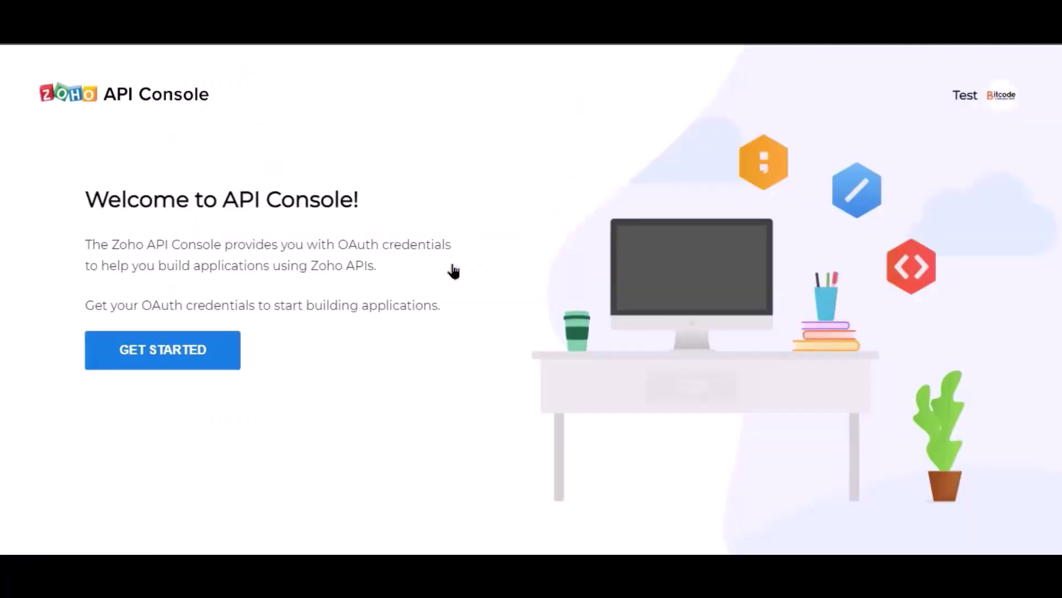
click(185, 363)
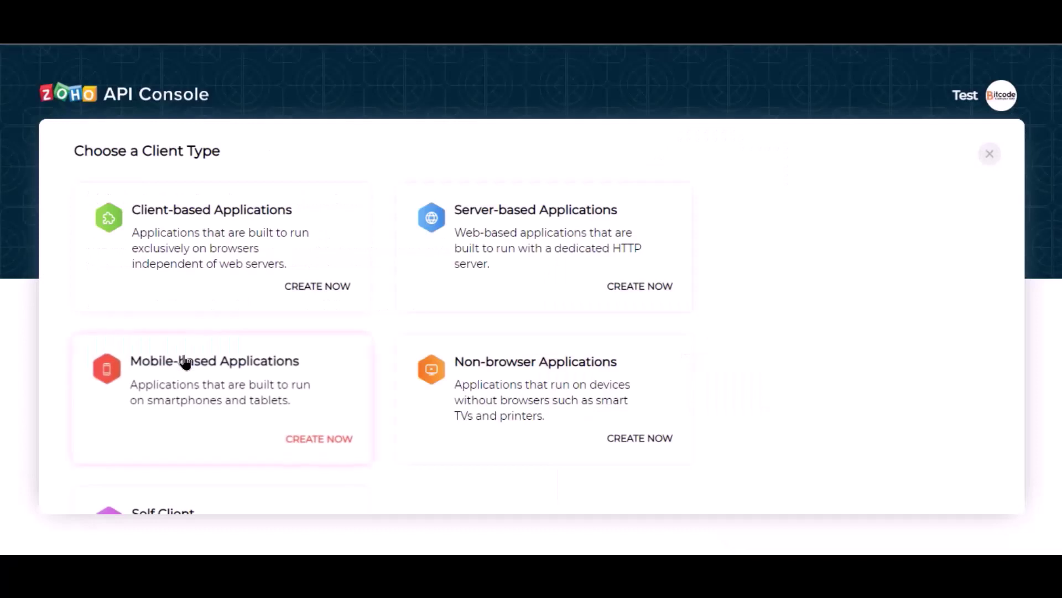
click(494, 280)
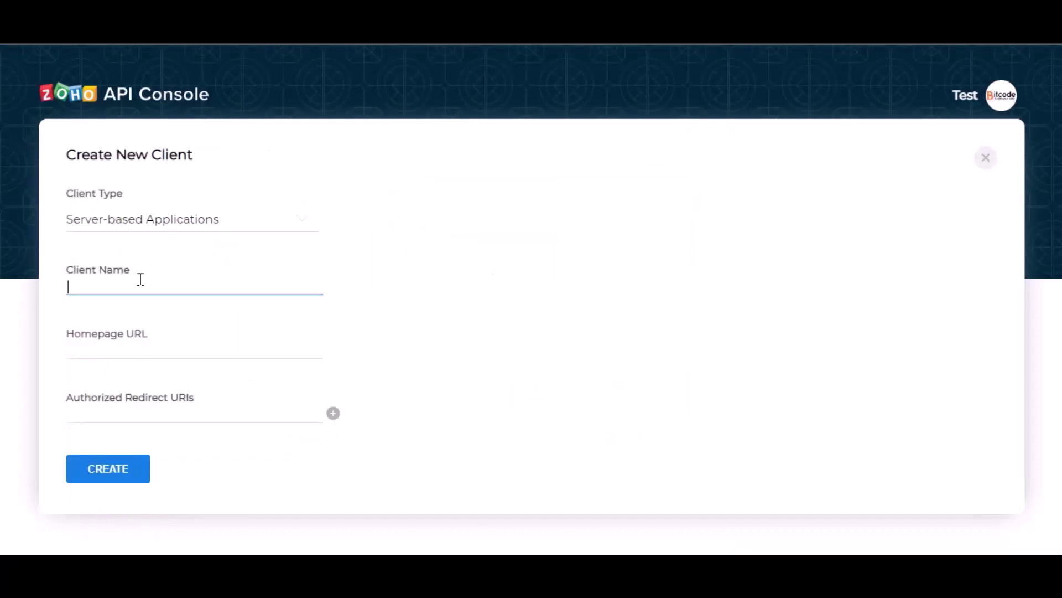
text(Bit Integrations)
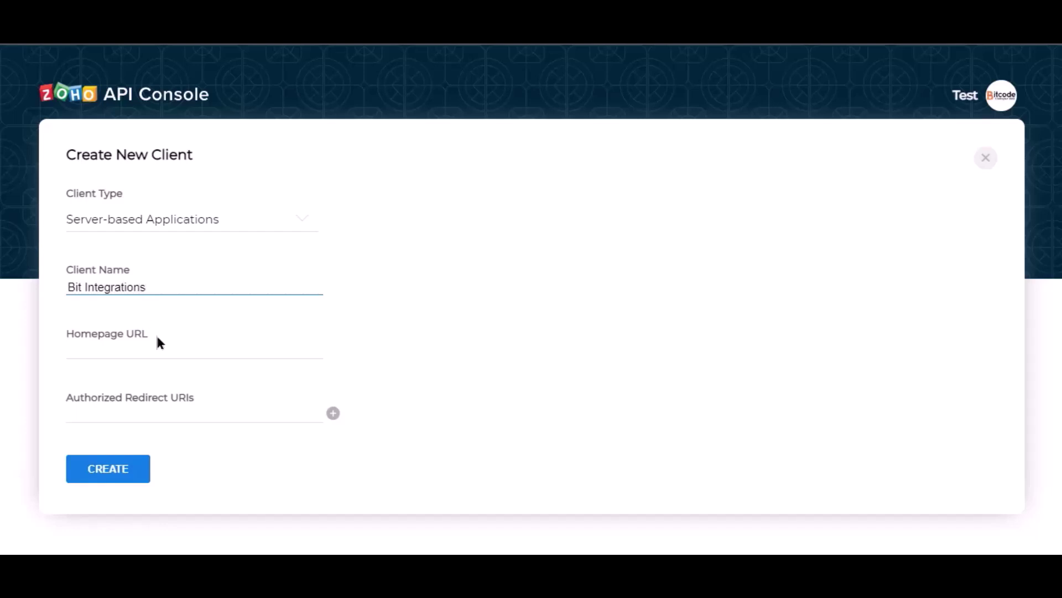
click(171, 356)
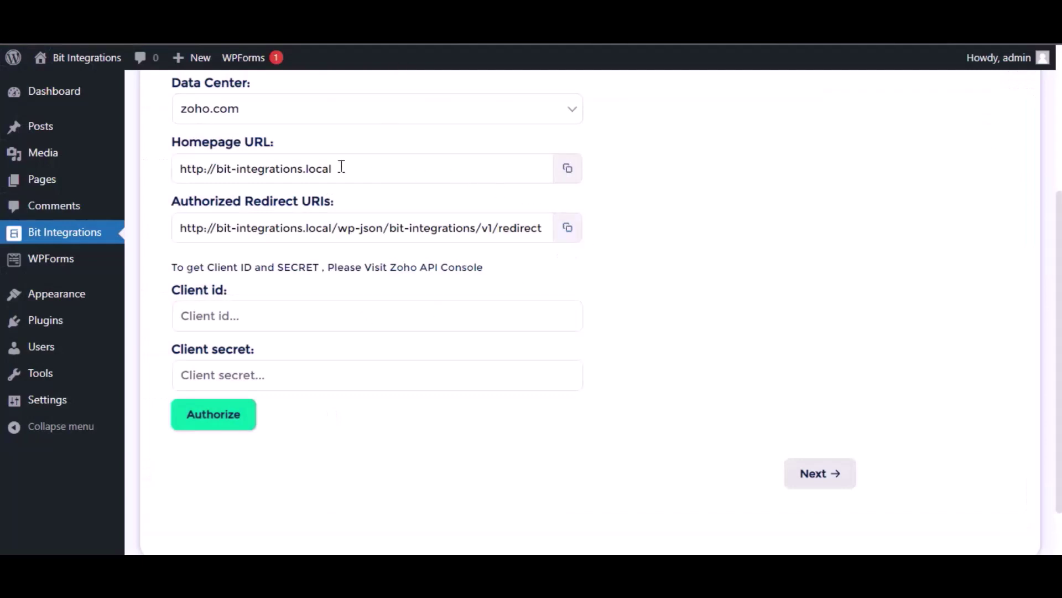
Fill in the homepage URL and Bit Integrations redirect URI, then create the client.
click(567, 168)
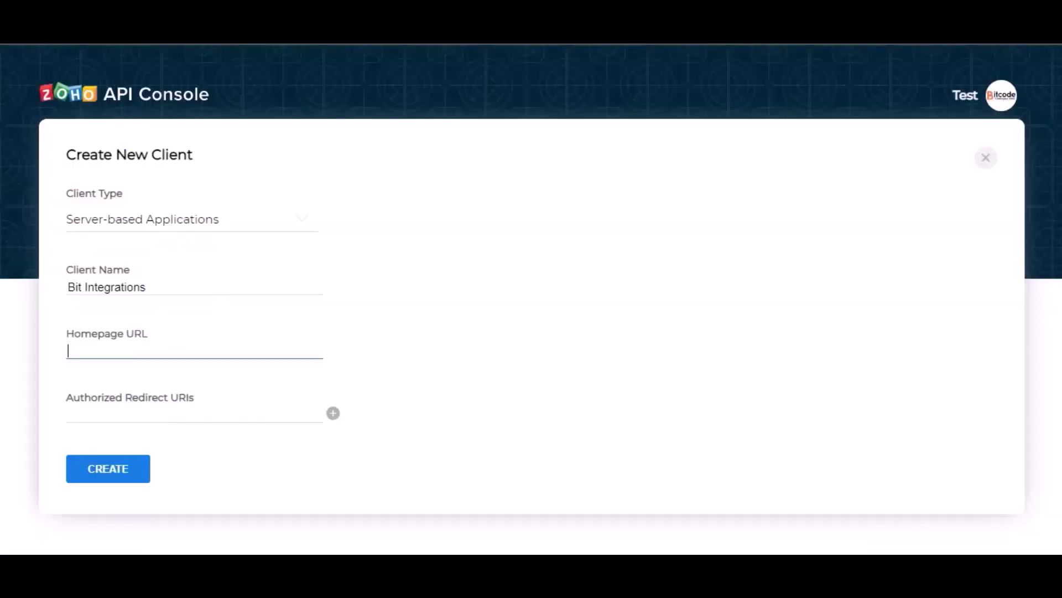
key(ctrl+v)
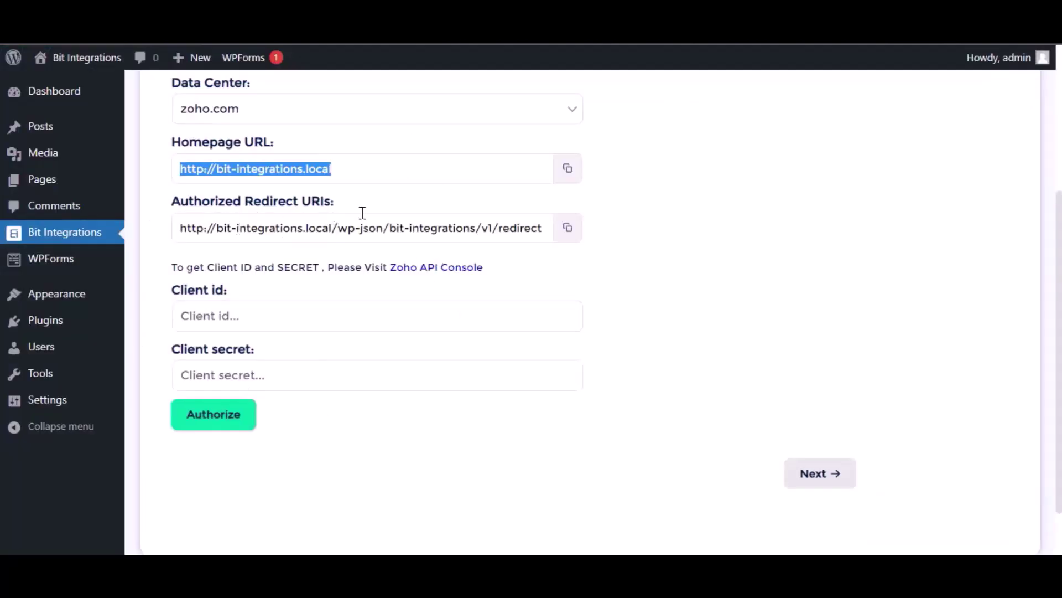
click(568, 227)
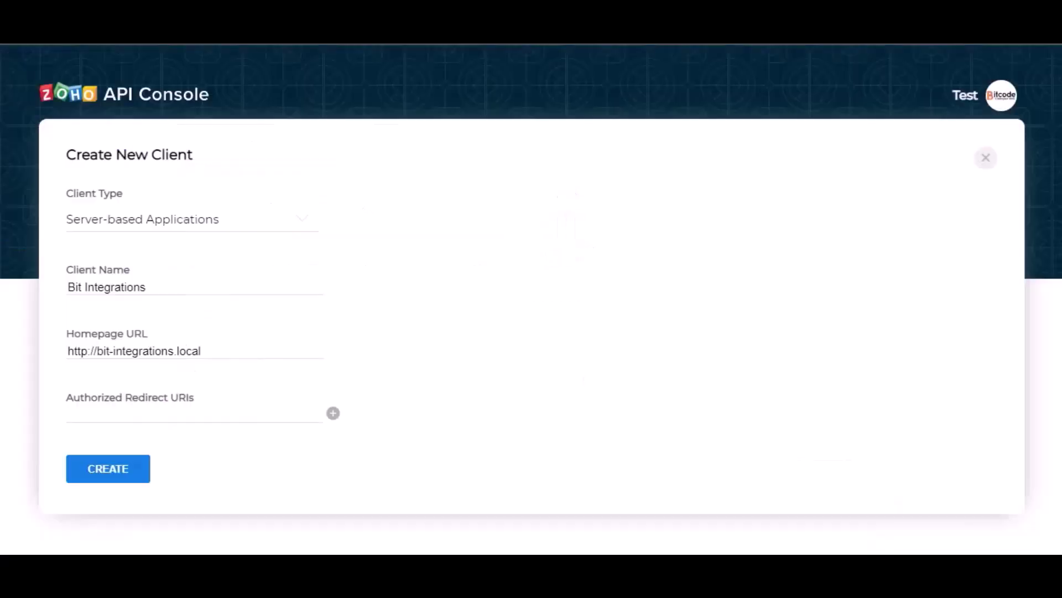
click(143, 420)
key(ctrl+v)
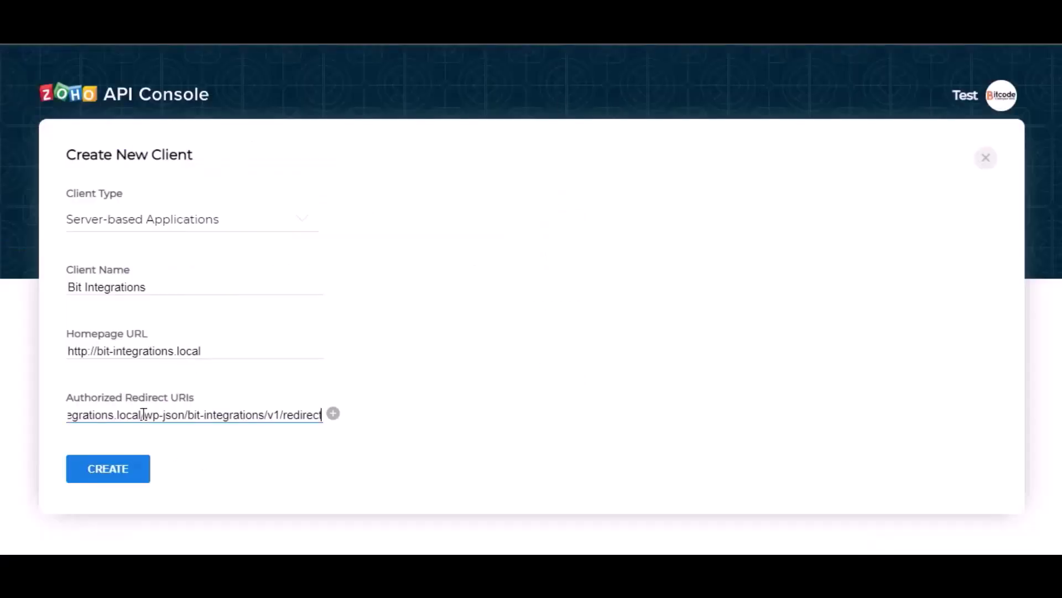
click(295, 477)
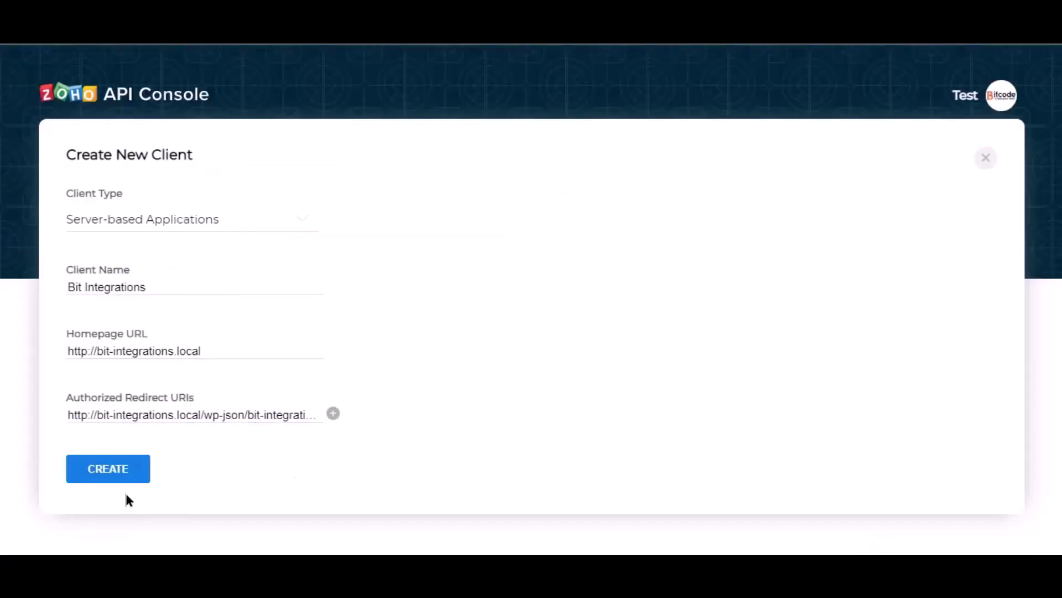
click(108, 476)
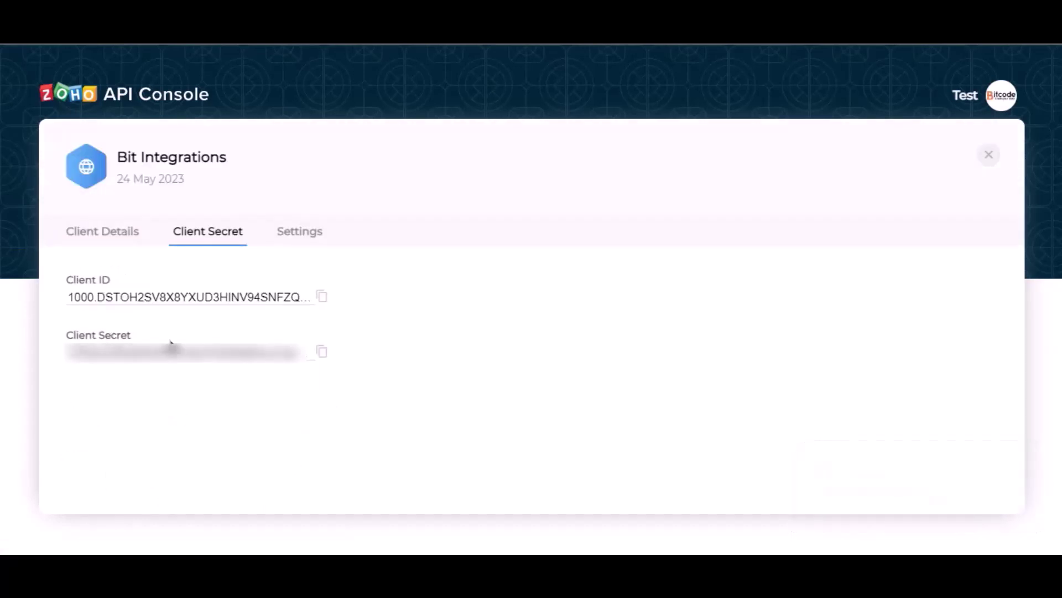
Paste the Zoho client ID and secret, then authorize and accept Bigin access.
click(321, 298)
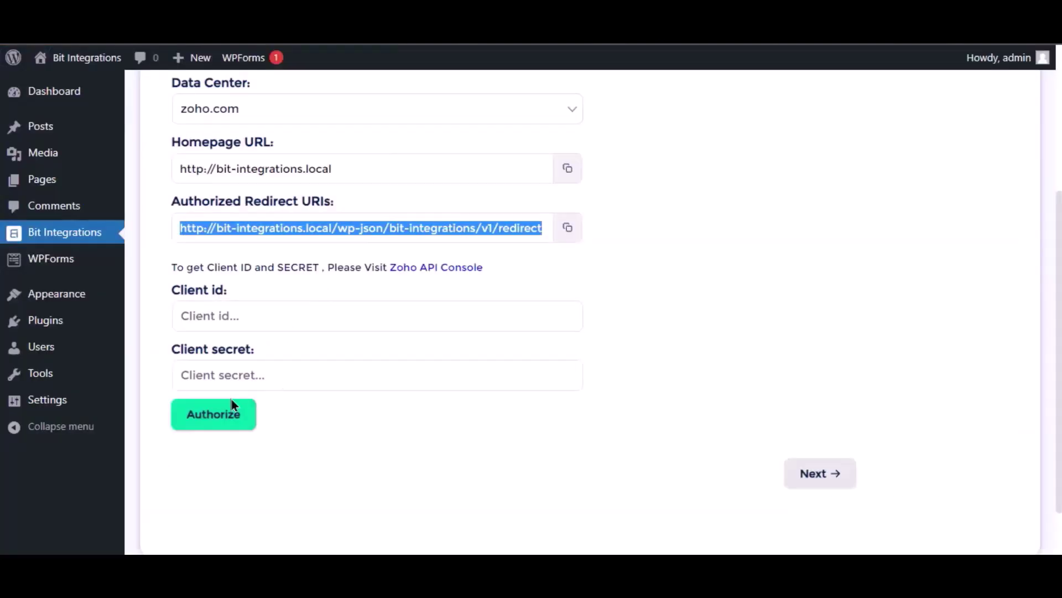
click(258, 316)
key(ctrl+v)
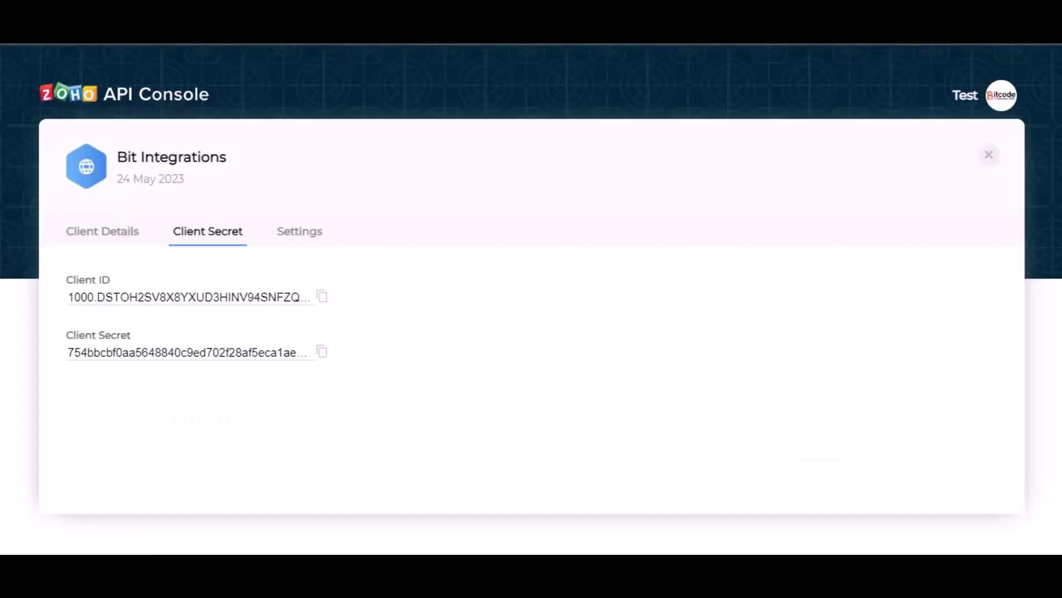
click(322, 354)
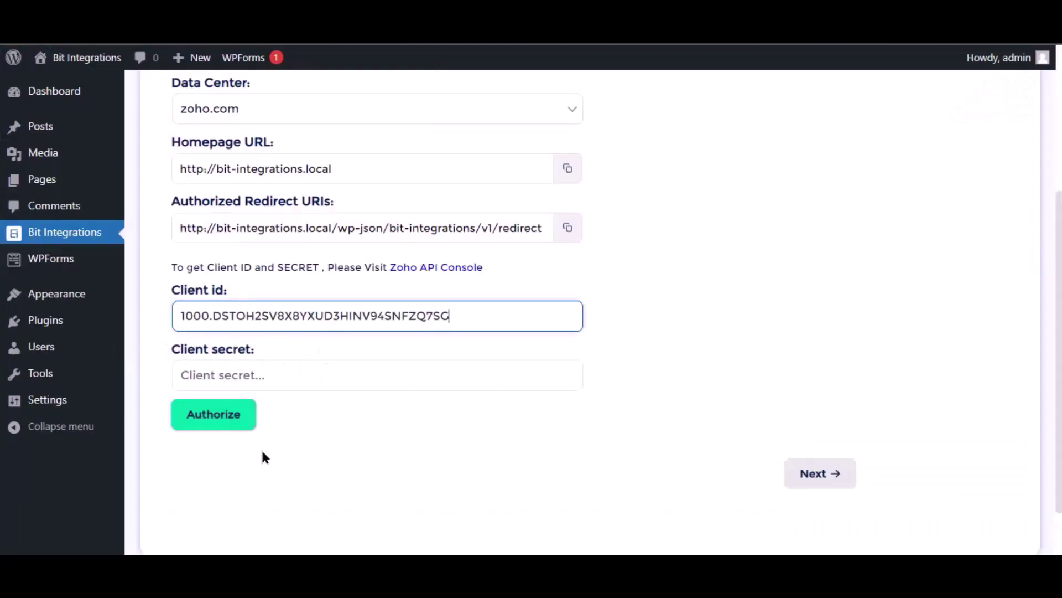
click(248, 375)
key(ctrl+v)
click(345, 452)
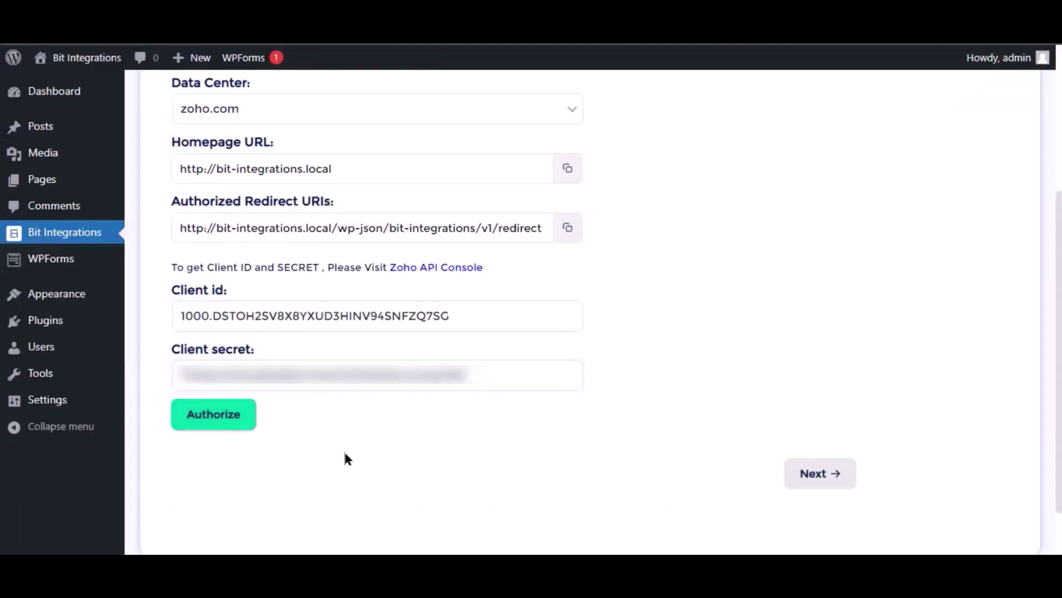
click(226, 425)
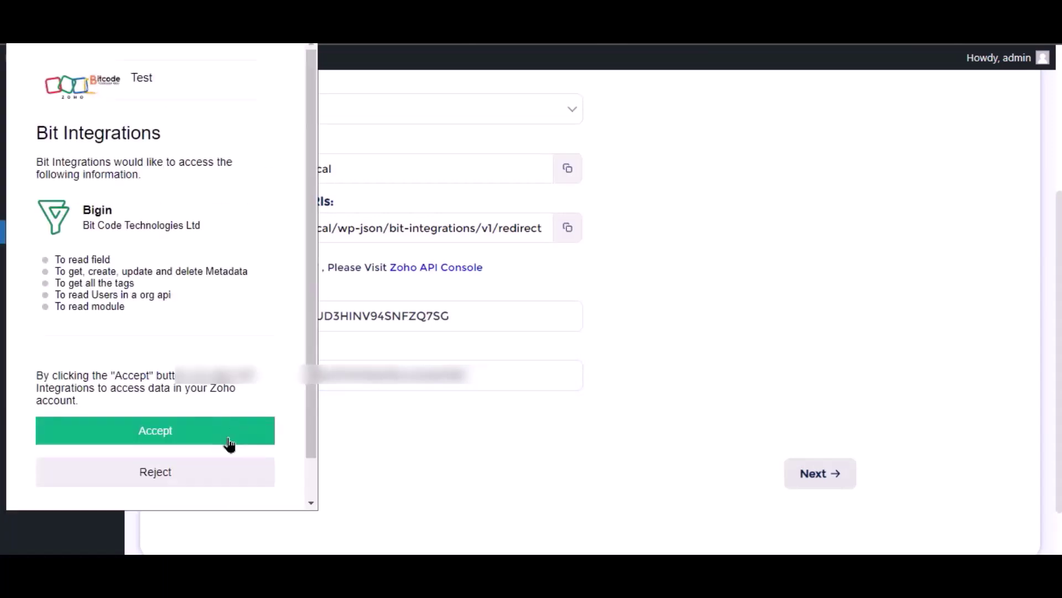
click(211, 441)
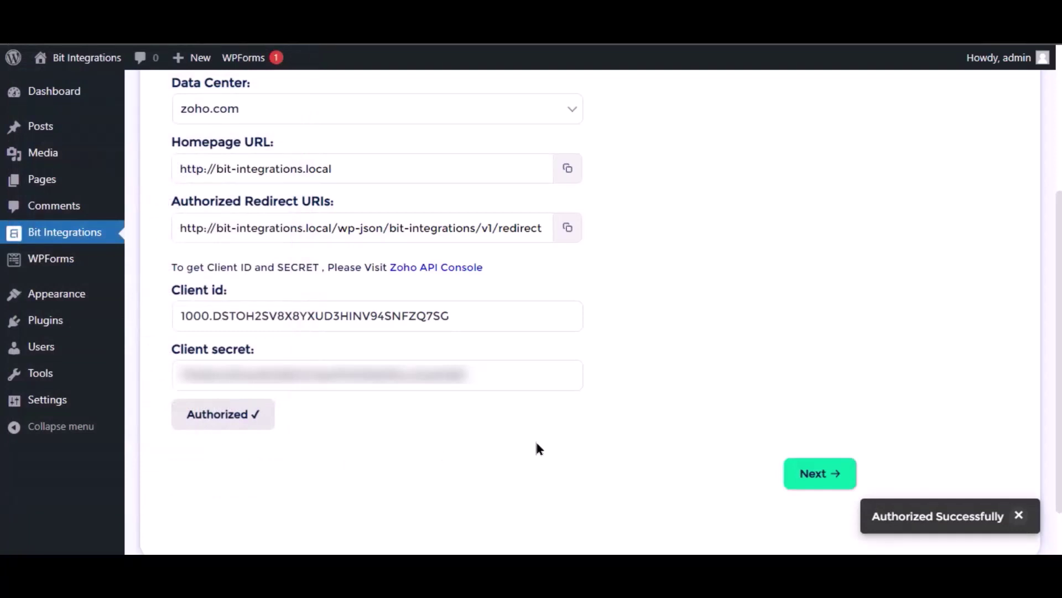
Choose Contacts as the Bigin module.
click(833, 481)
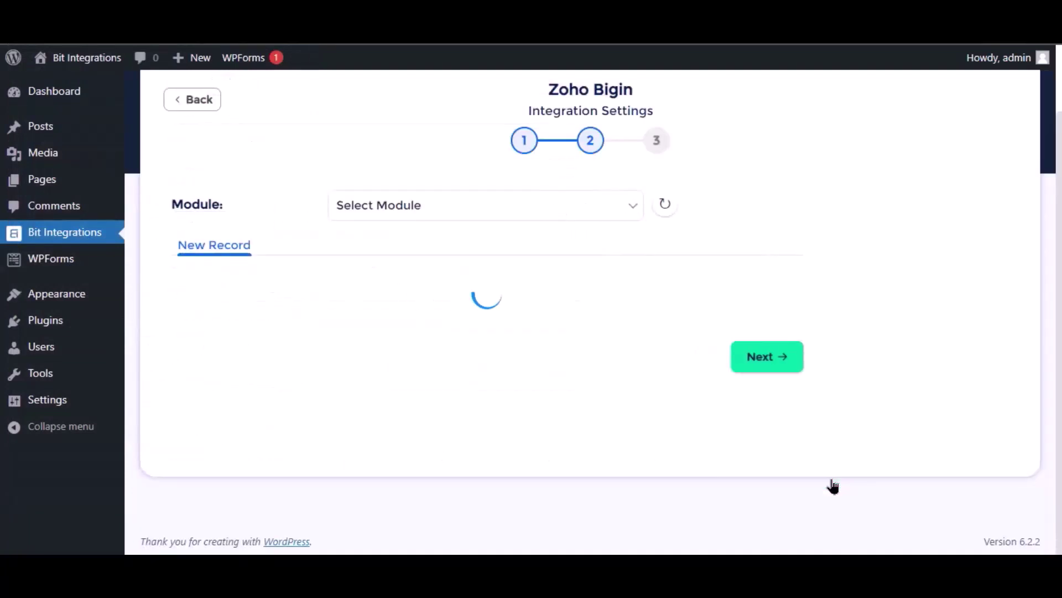
click(500, 209)
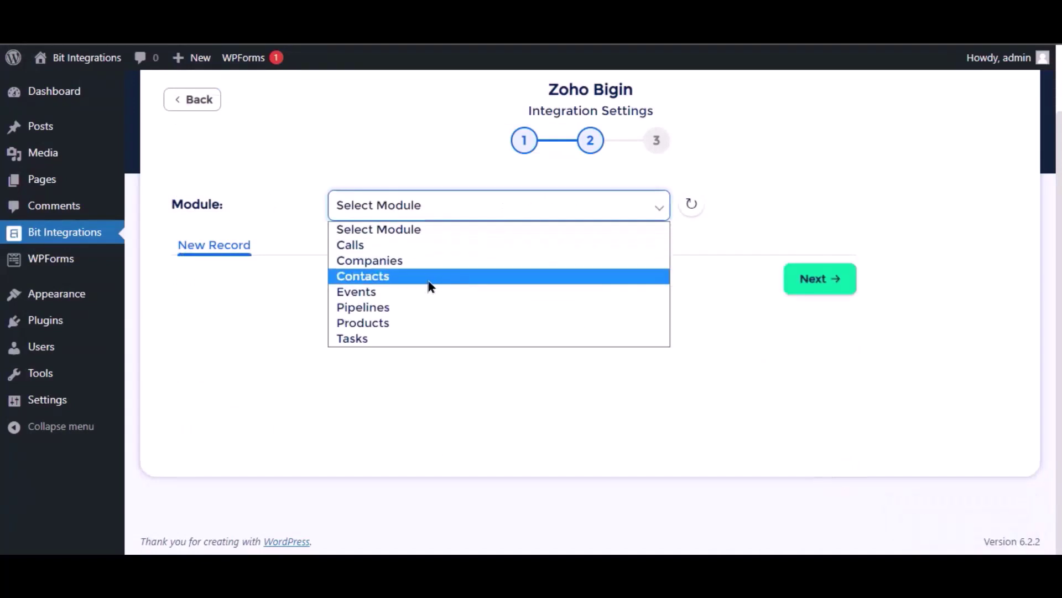
click(382, 277)
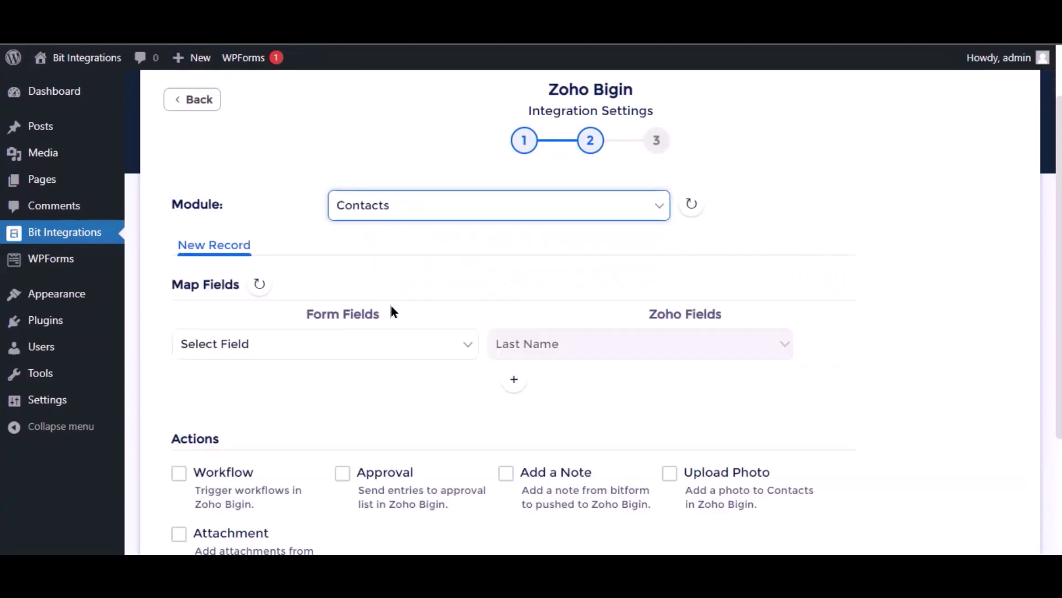
Map the form's Name to Last Name and Email to the Zoho Email field.
click(395, 354)
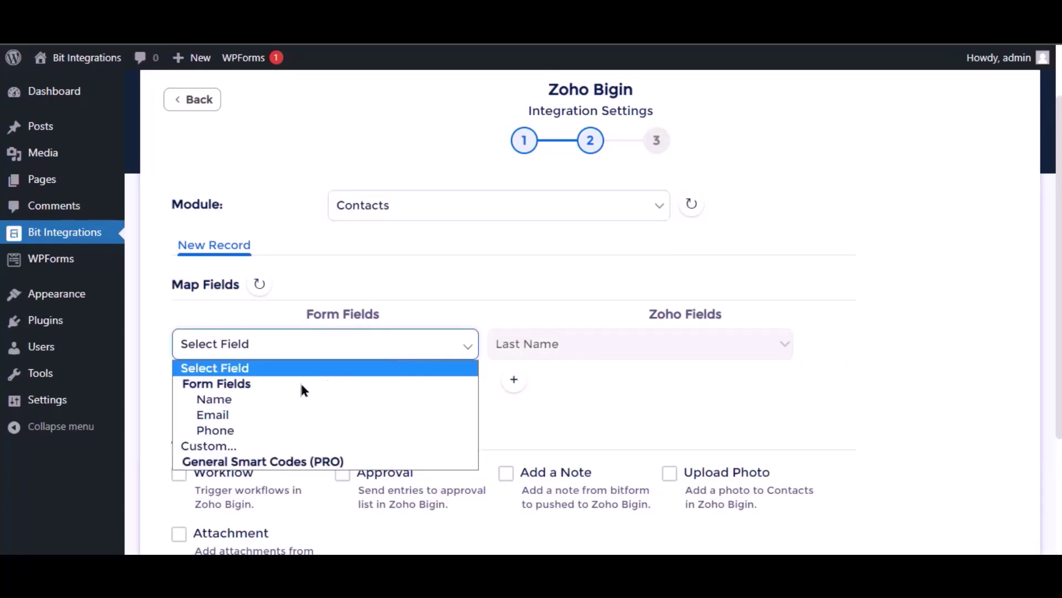
click(267, 404)
click(516, 382)
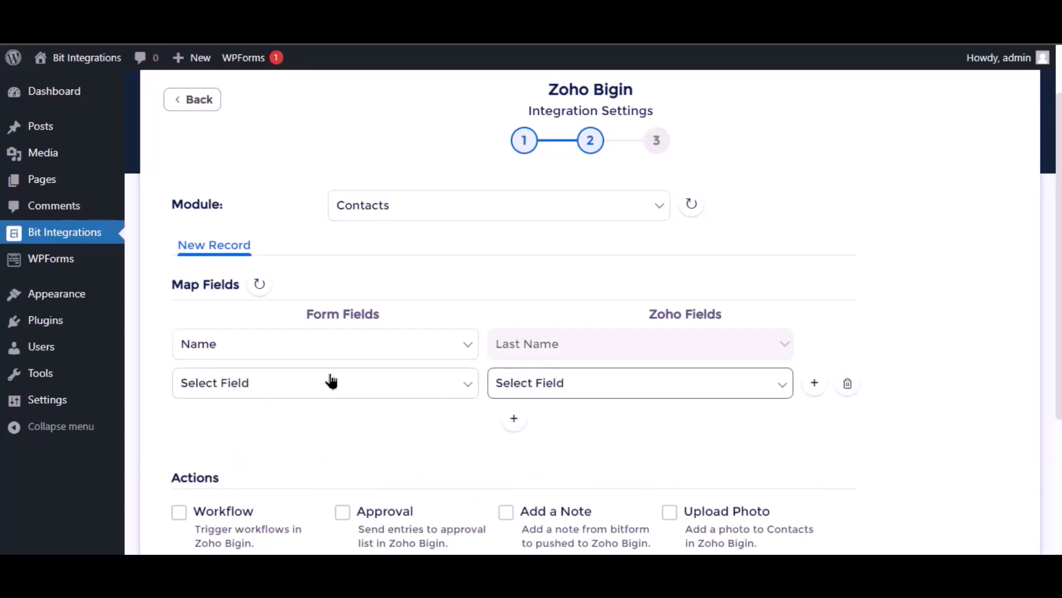
click(327, 382)
click(272, 450)
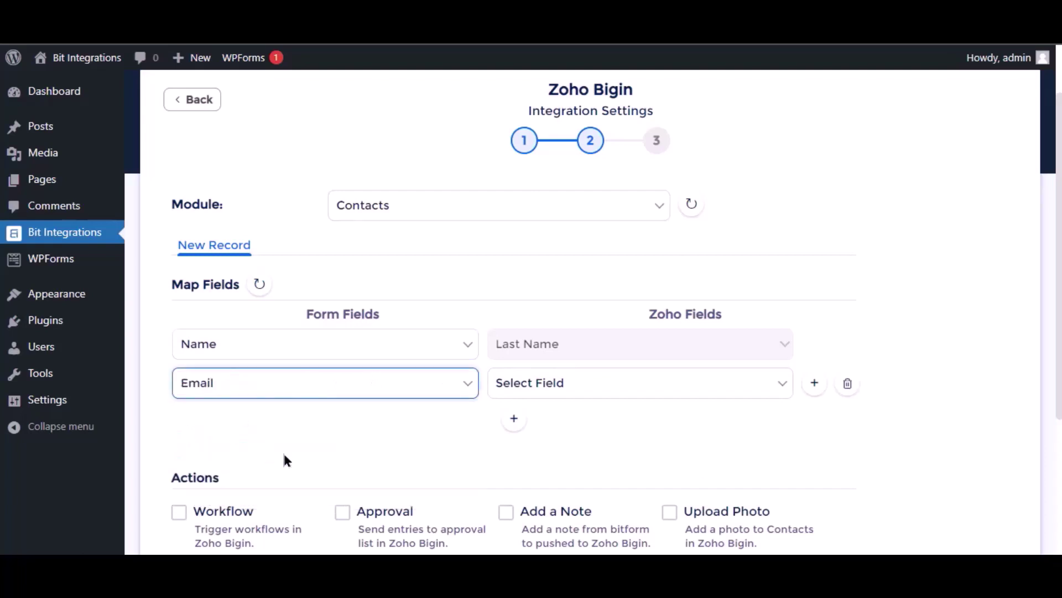
click(604, 389)
click(548, 143)
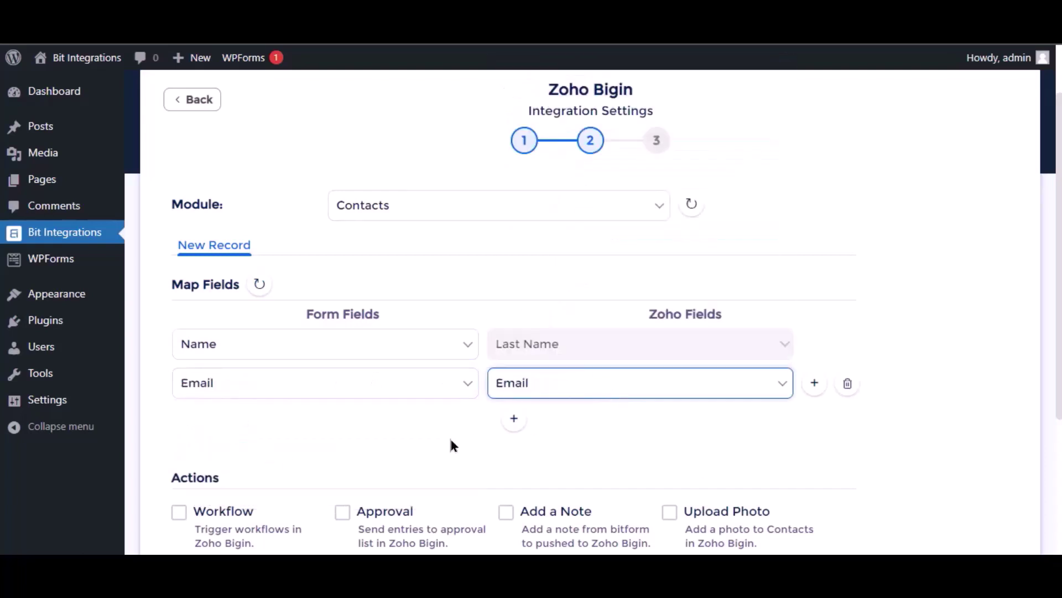
Advance to the final step and finish and save the integration.
scroll(467, 434, down, 4)
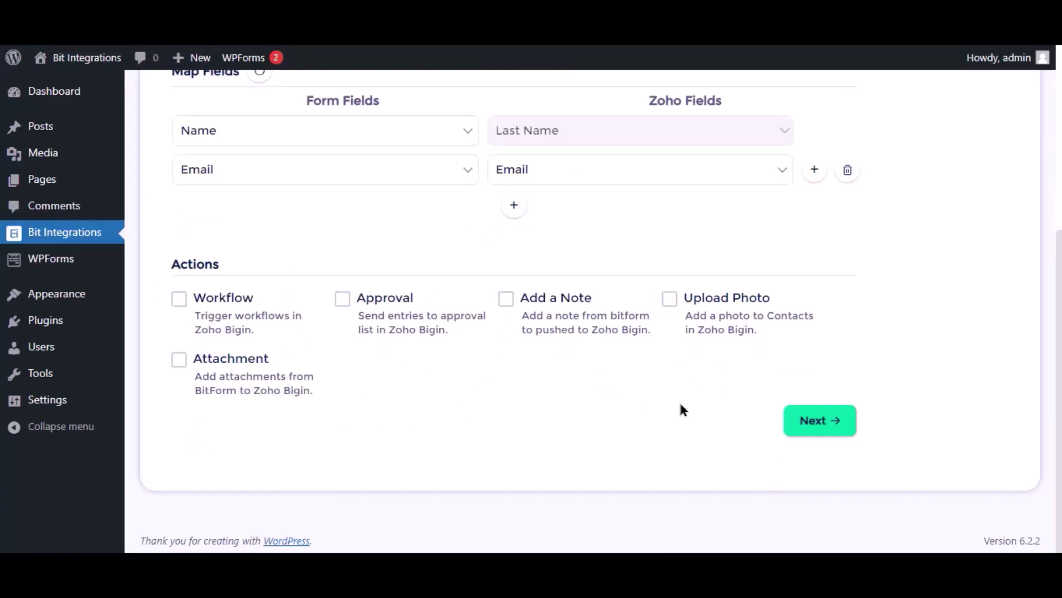
click(821, 422)
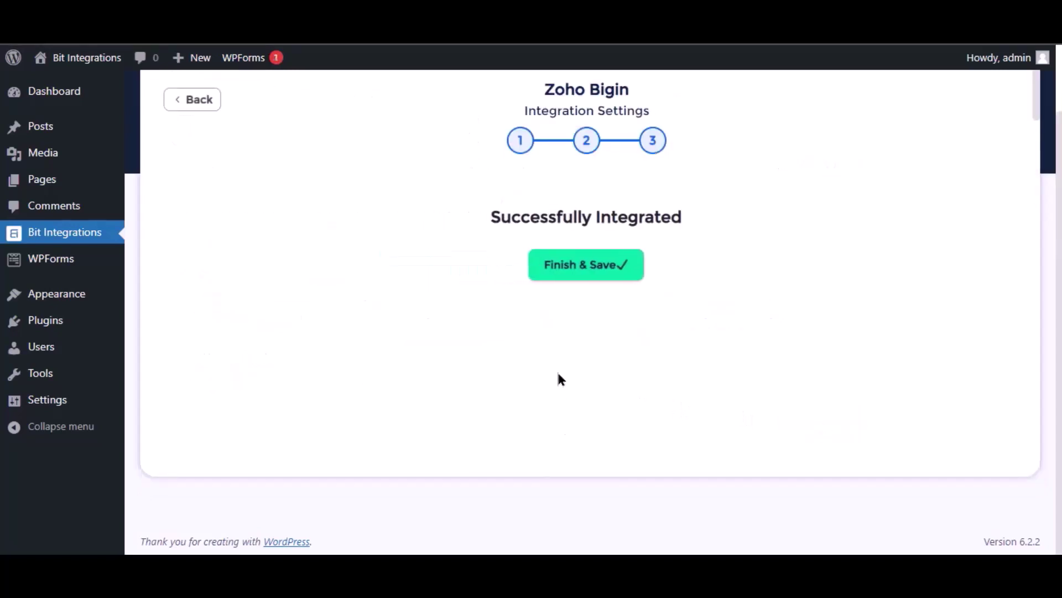
click(564, 275)
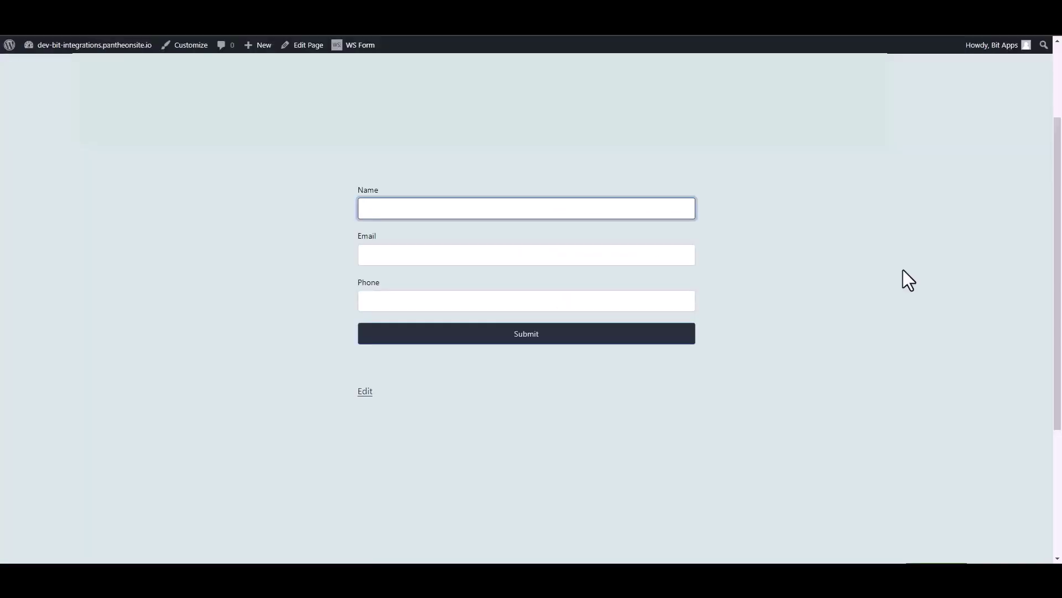
Submit the Contact Form with name 'Bit Integrations', a test email and a phone number.
text(Bit Integrations)
click(683, 252)
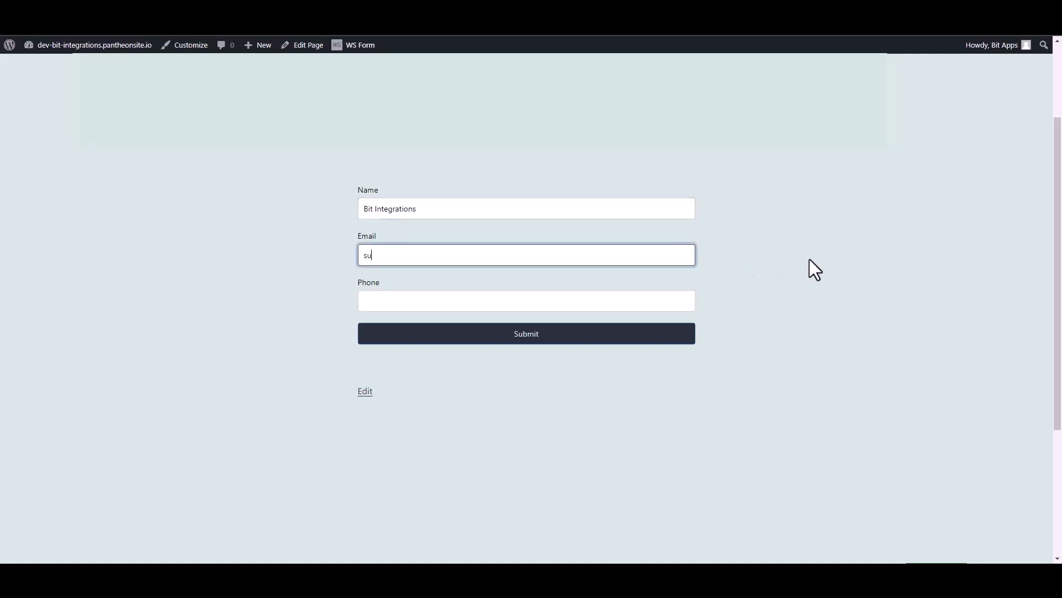
click(692, 303)
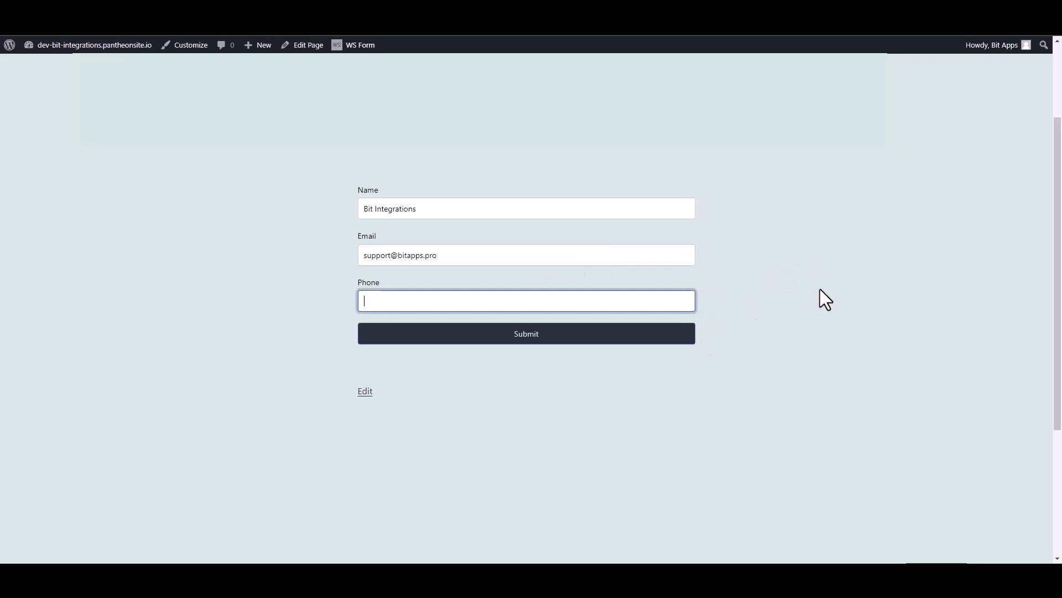
text(444555666)
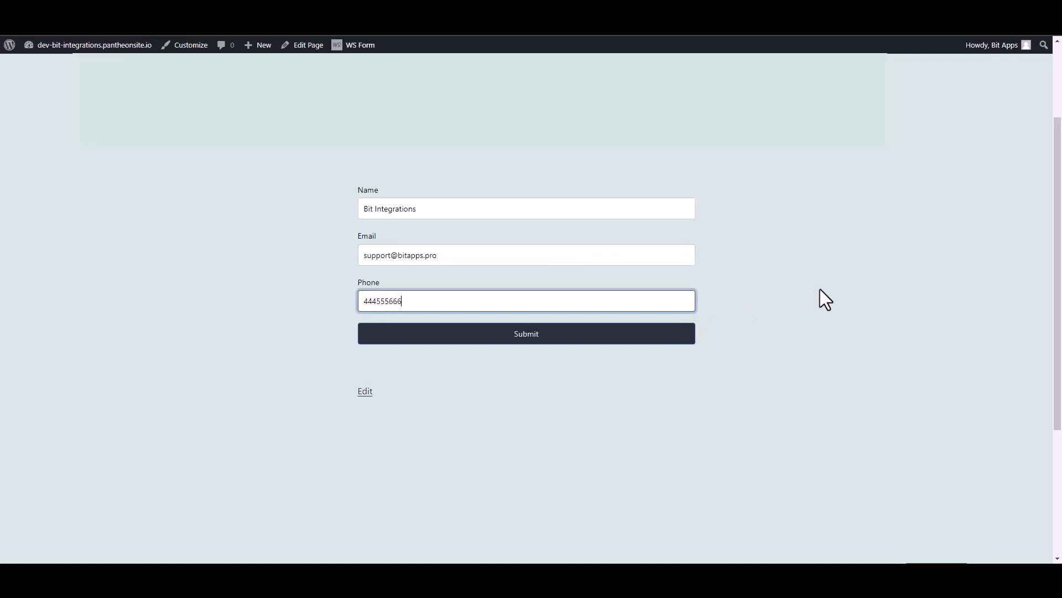
click(687, 336)
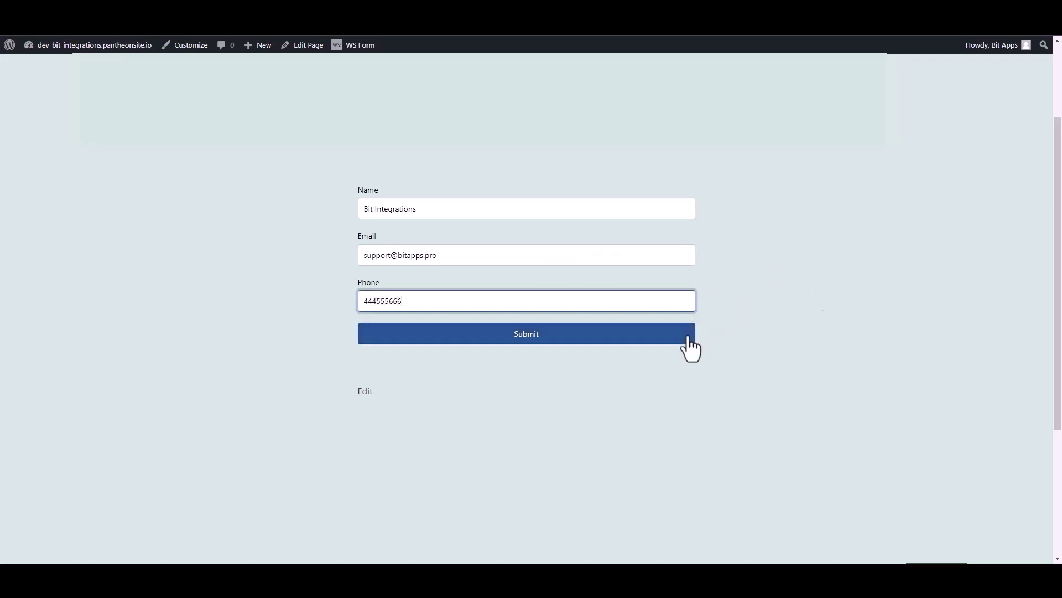